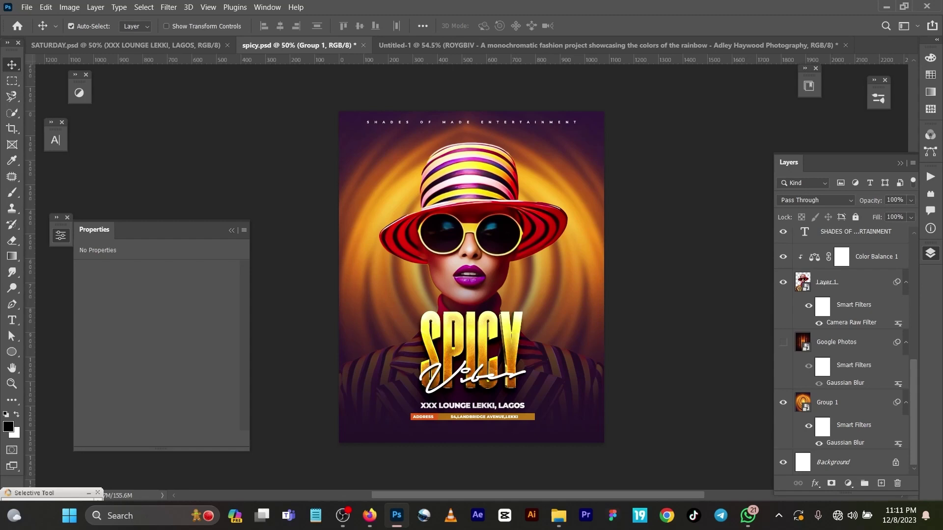
- Hide the orange glow, white background, SPICY Vibes title, purple gradient and venue text layers
left_click(782, 402)
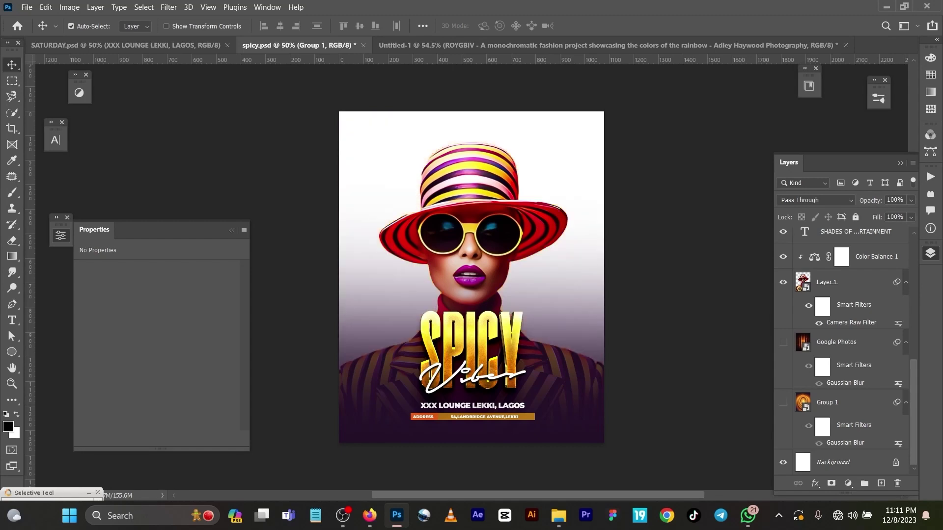
left_click(783, 462)
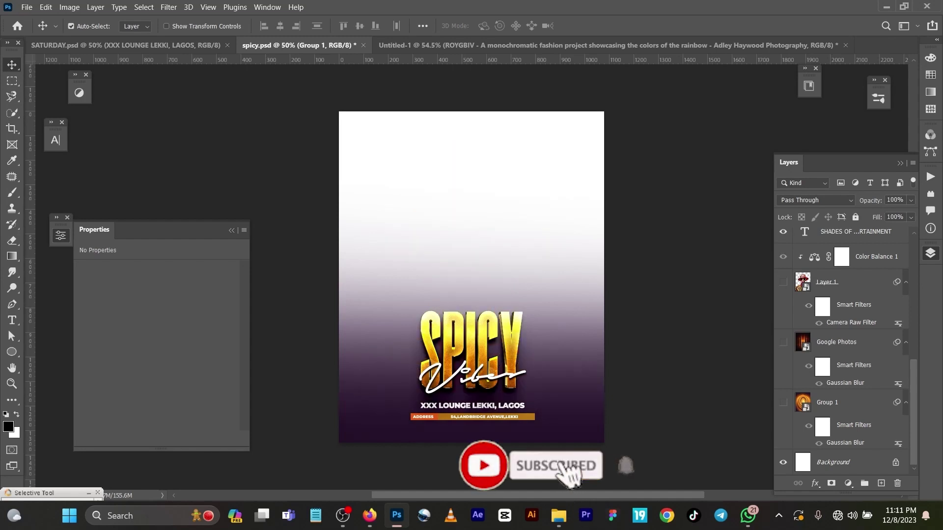
scroll(843, 354, "up", 2)
scroll(843, 353, "up", 3)
scroll(843, 354, "up", 2)
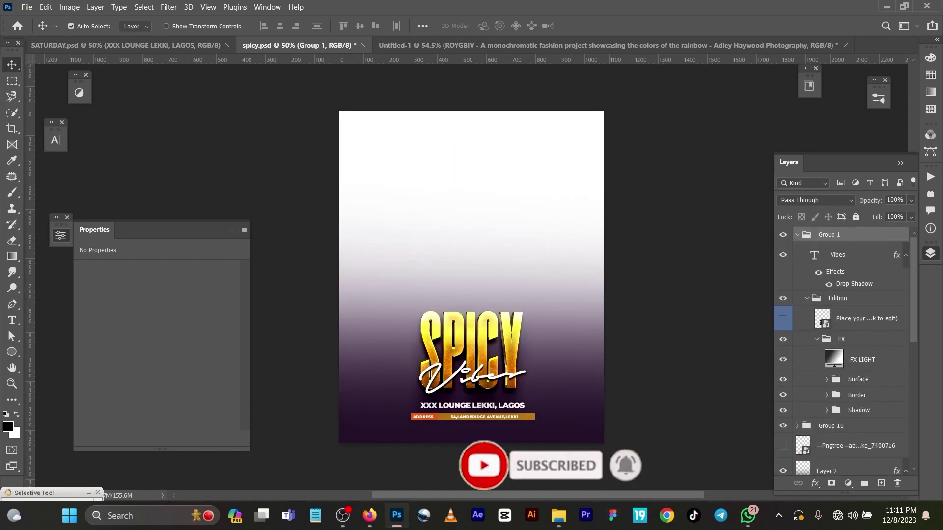
left_click(782, 235)
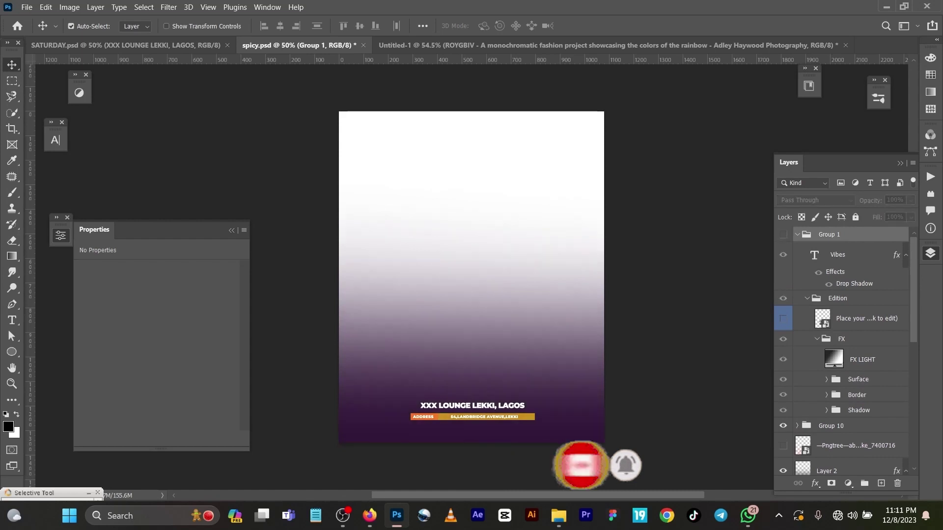
scroll(843, 331, "down", 1)
left_click(783, 440)
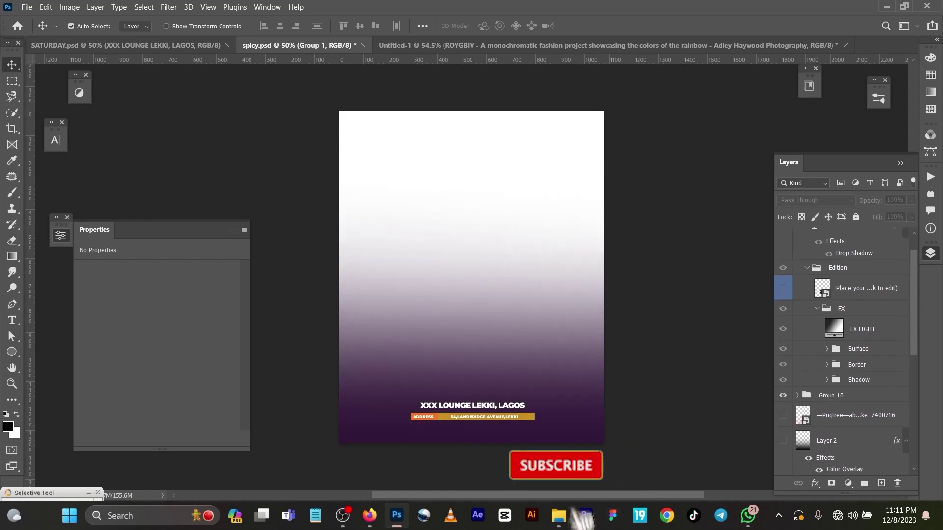
left_click(783, 395)
scroll(843, 346, "down", 2)
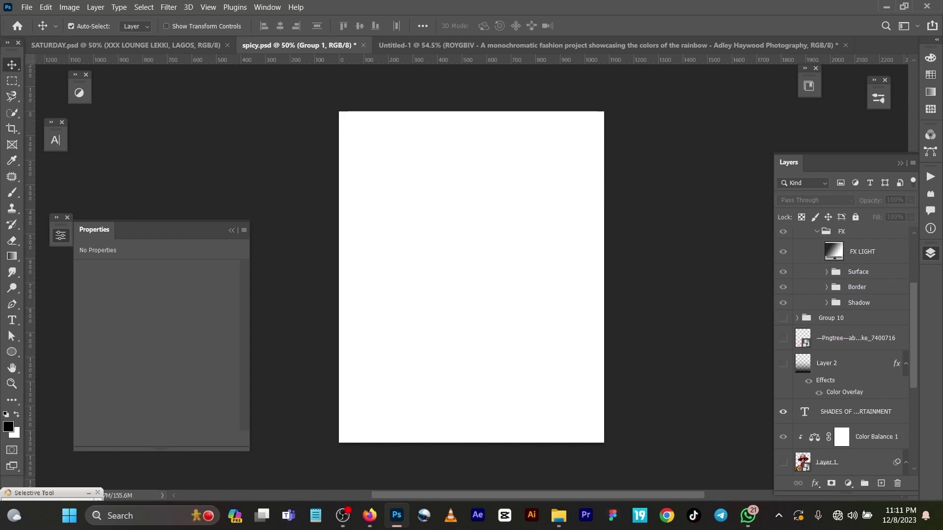
scroll(843, 346, "down", 2)
scroll(844, 346, "down", 2)
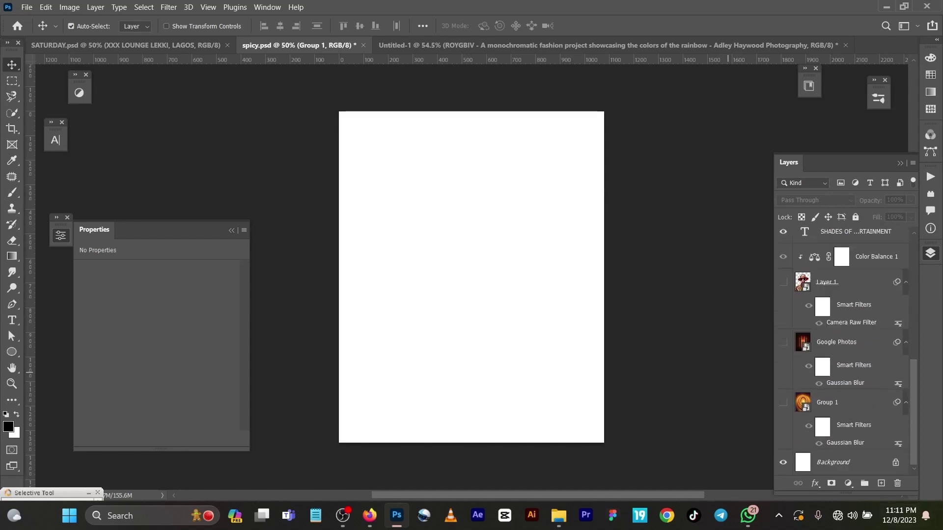
left_click(783, 402)
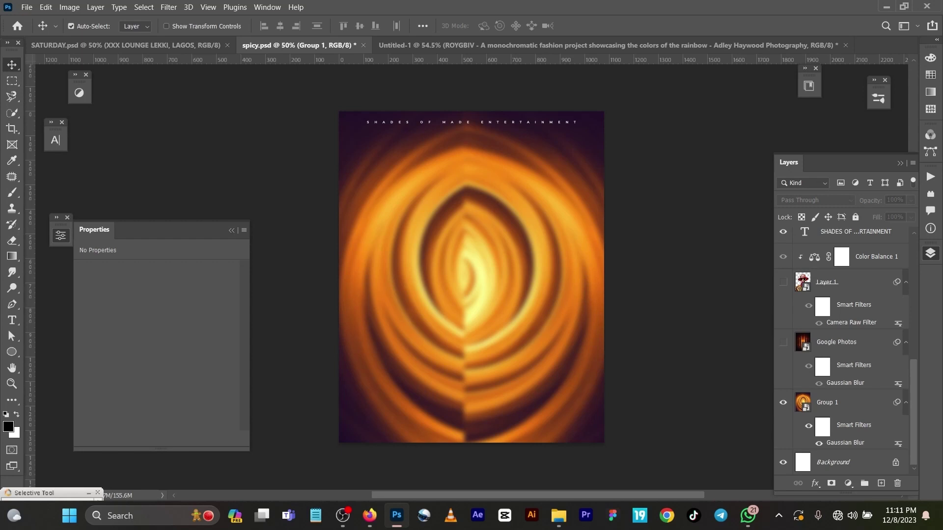
left_click(819, 443)
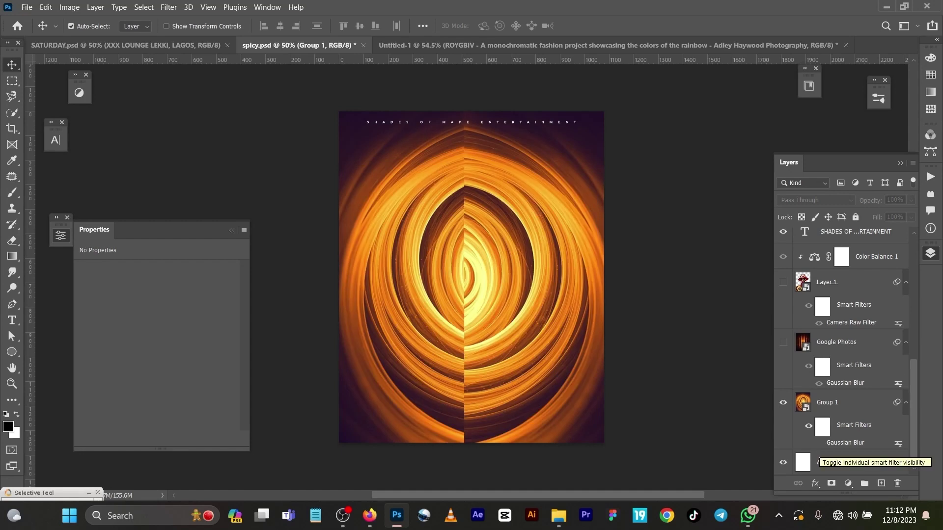
left_click(819, 442)
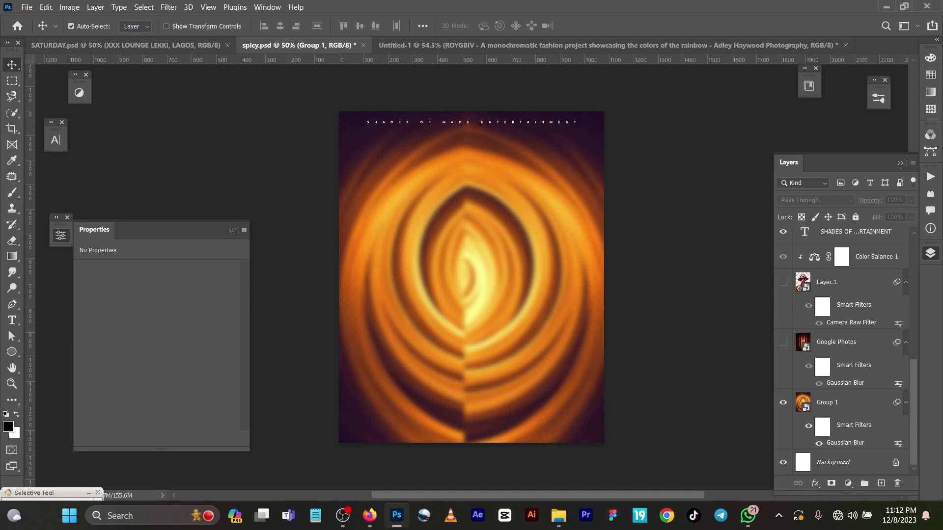
left_click(783, 342)
left_click(783, 342)
left_click(783, 342)
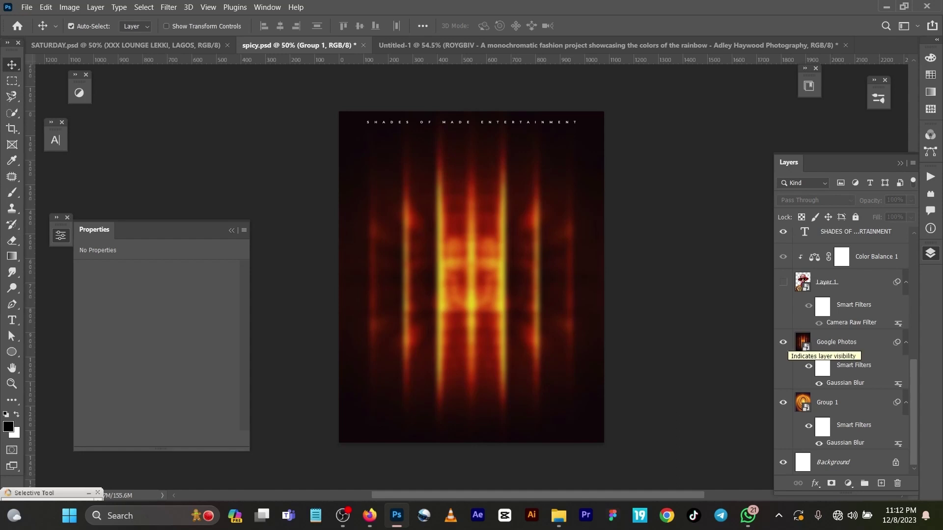
left_click(784, 282)
left_click(783, 281)
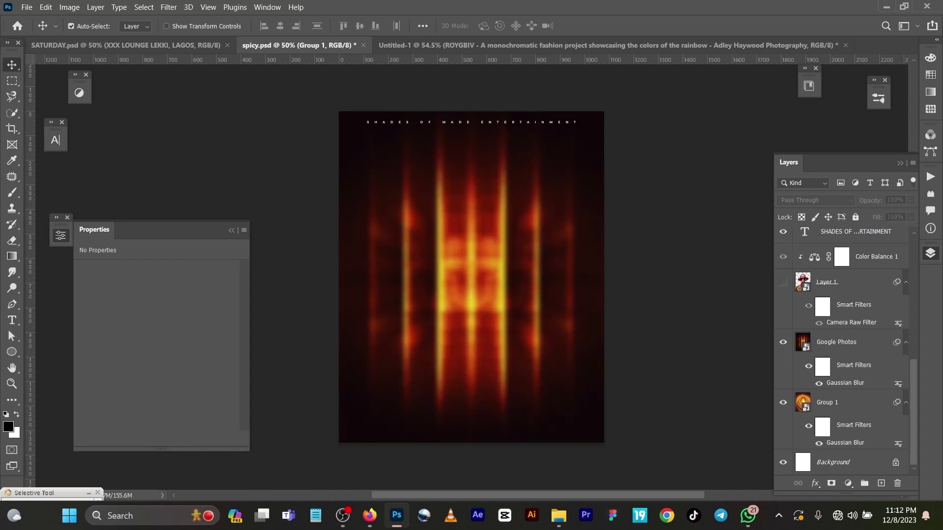
left_click(783, 342)
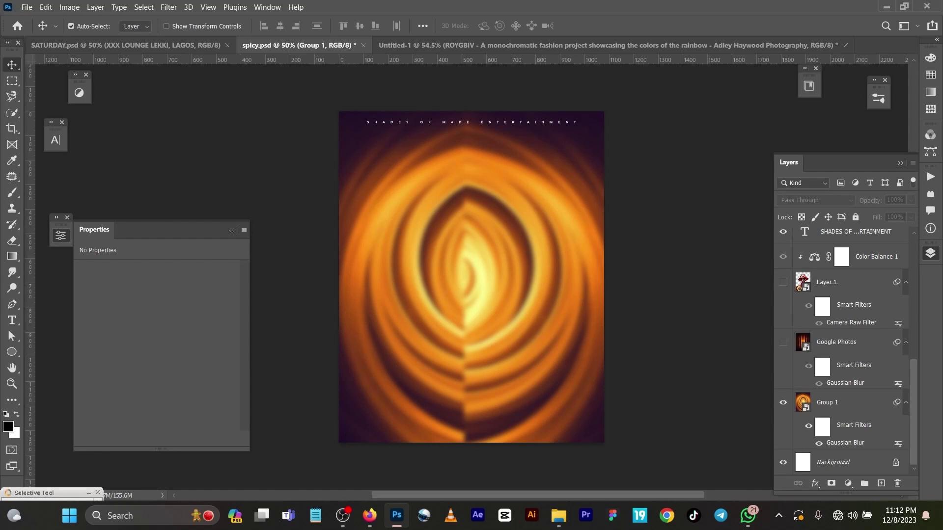
scroll(847, 351, "up", 2)
scroll(848, 351, "up", 1)
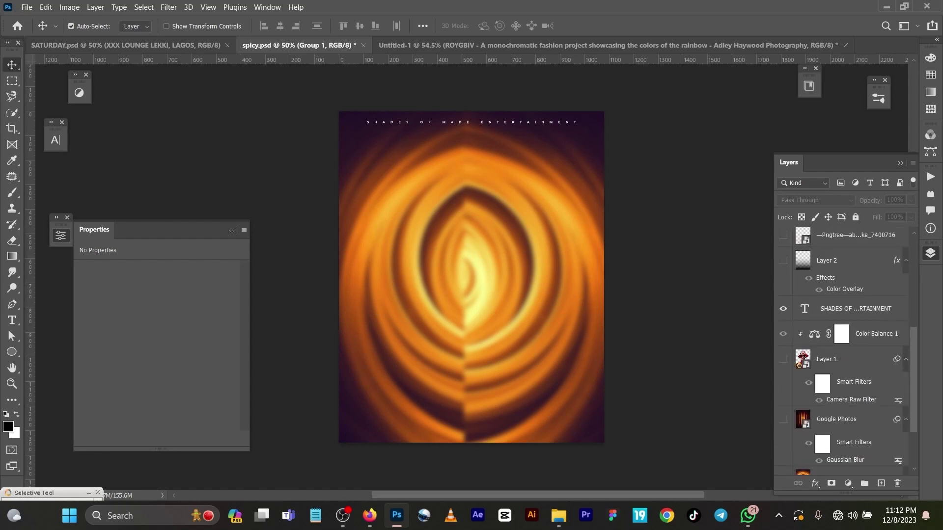
- Show and select Layer 1, the woman in the striped hat
left_click(784, 359)
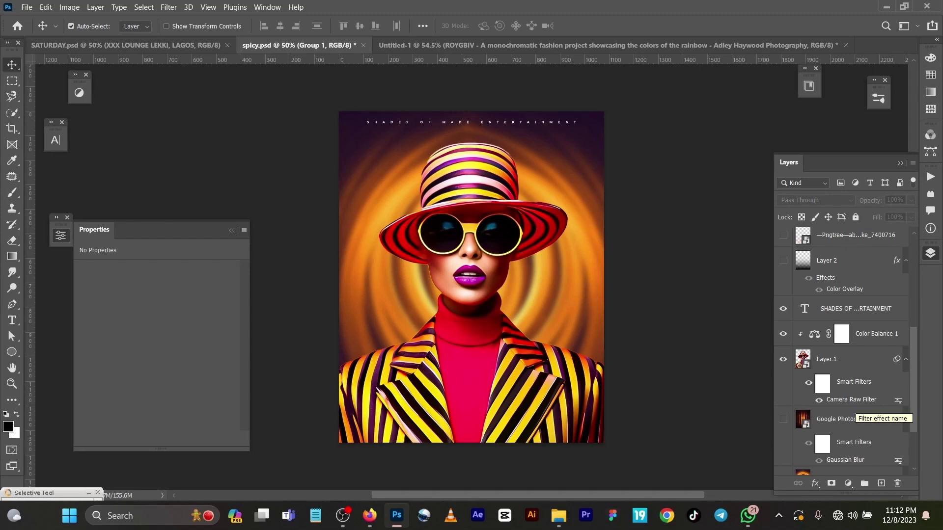
left_click(862, 359)
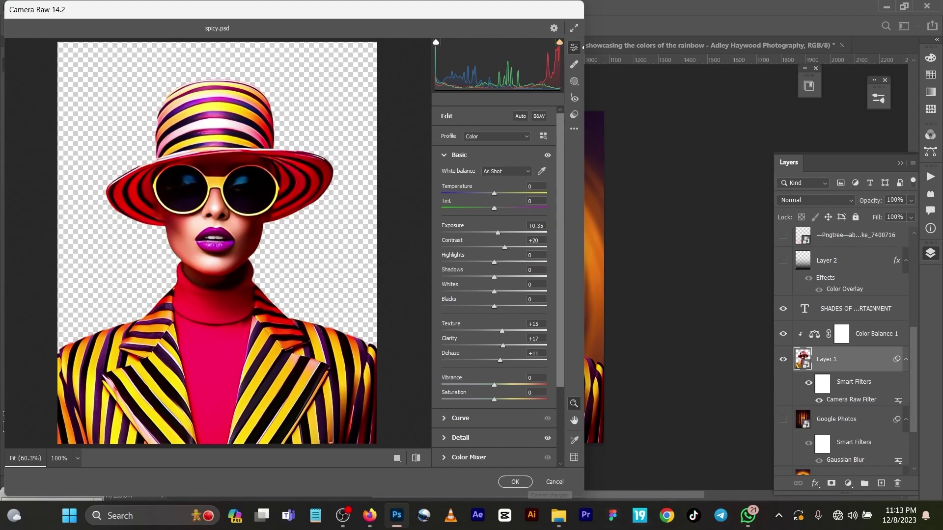
- Apply the Camera Raw edits and select Color Balance 1 (+24 red, +16 green, -11 yellow)
left_click(515, 483)
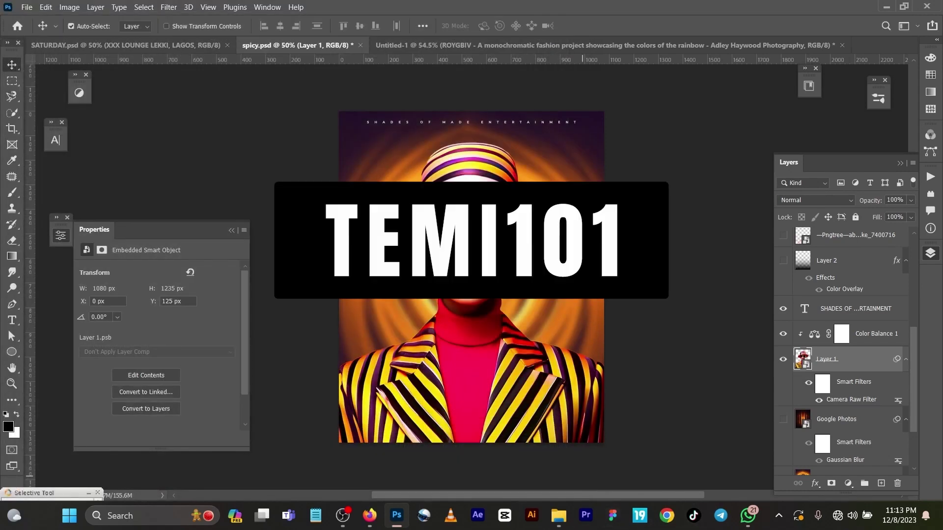
key("t")
left_click(78, 93)
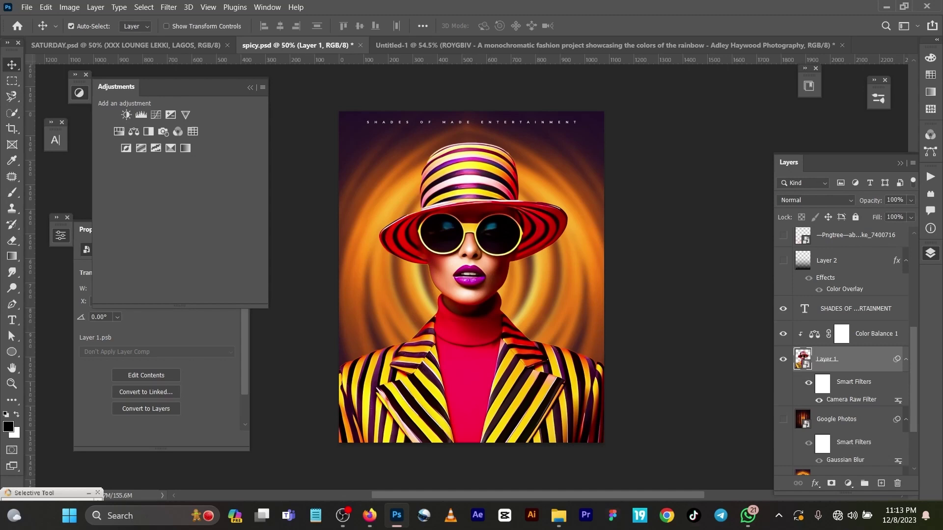
key("alt+bracketright")
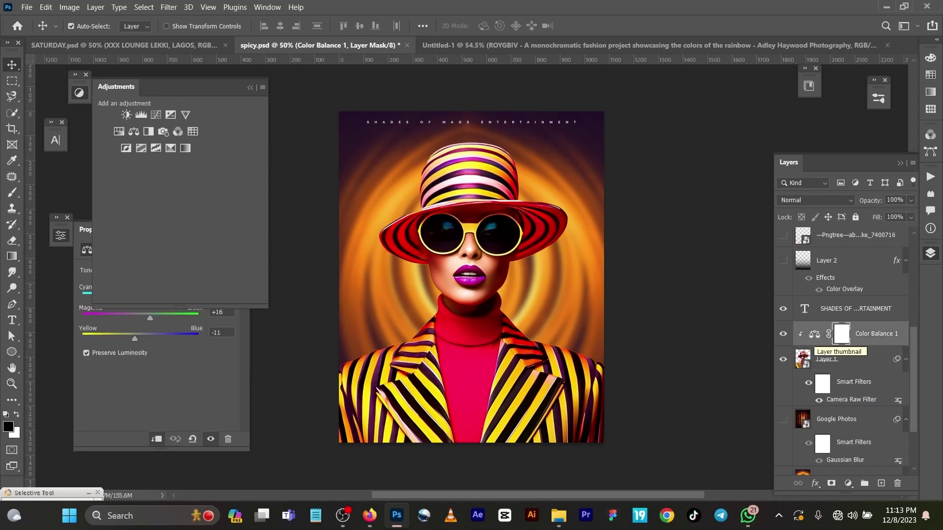
left_click(250, 87)
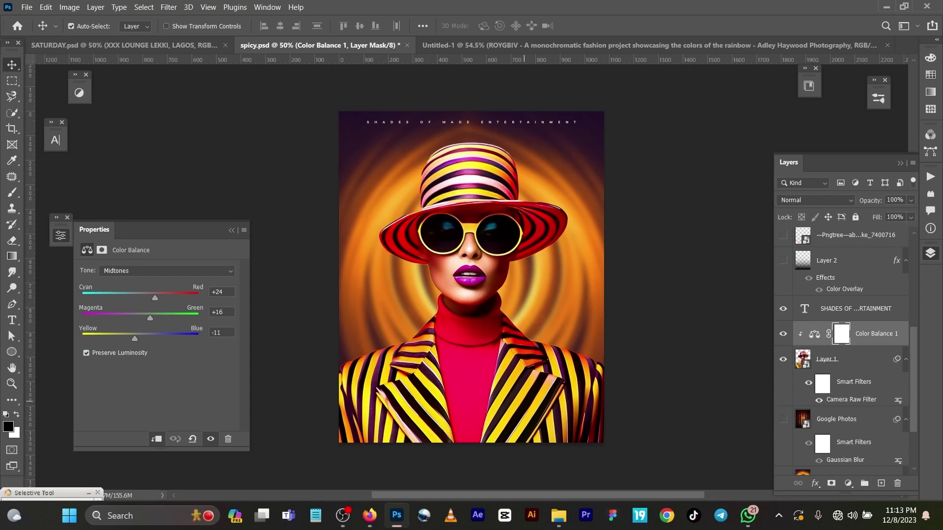
scroll(847, 349, "up", 2)
scroll(847, 350, "up", 2)
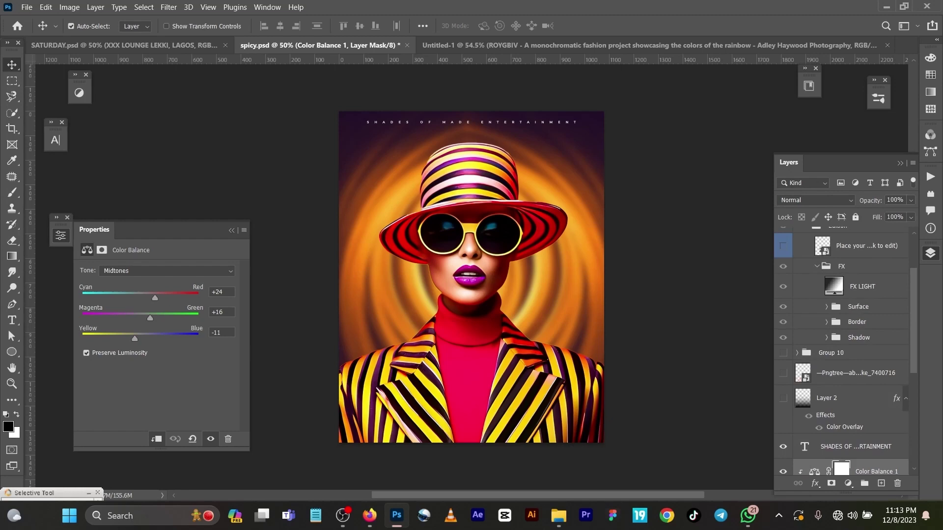
scroll(847, 350, "up", 1)
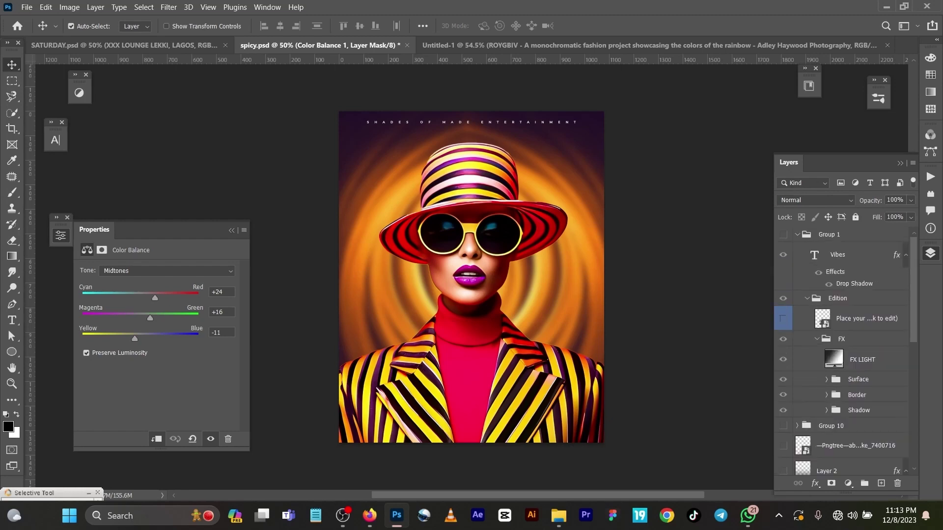
- Show the SPICY Vibes title group, edit and commit the Vibes text, and show the venue group
left_click(783, 235)
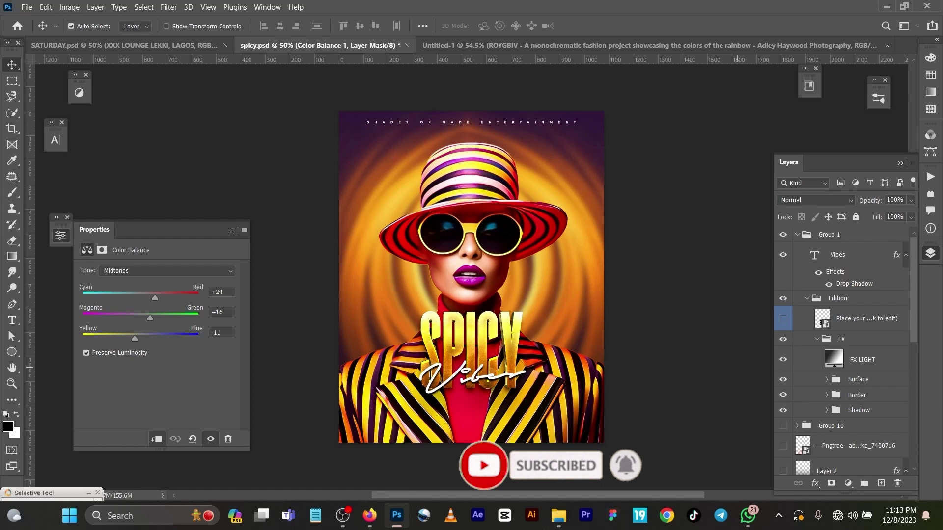
left_click(838, 254)
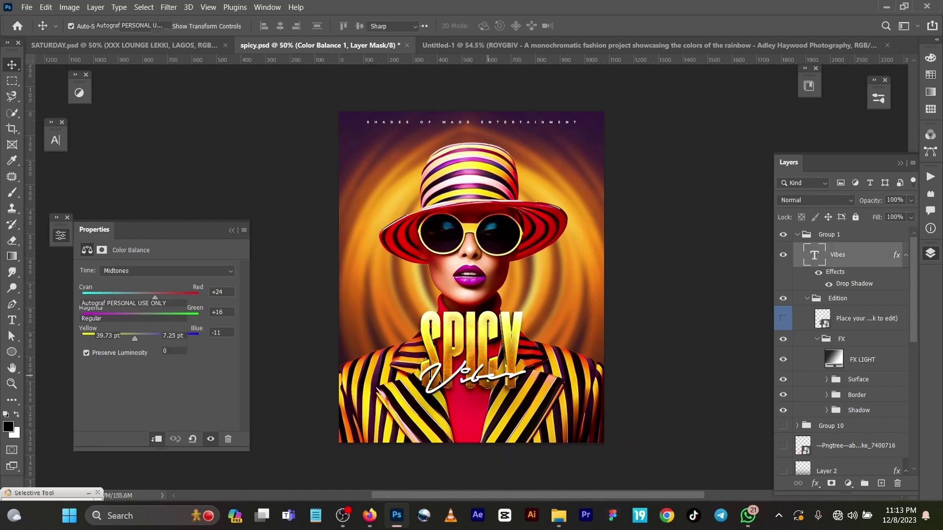
double_click(813, 255)
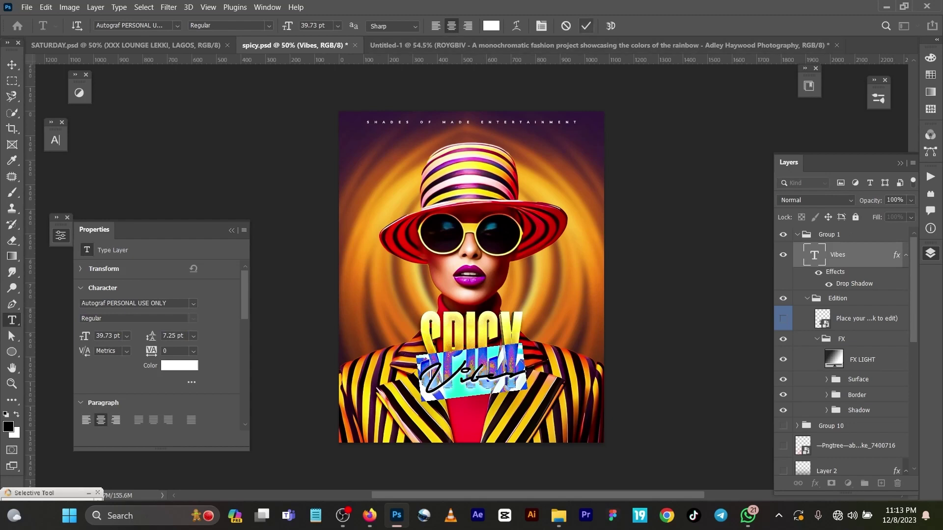
left_click(585, 25)
key("v")
scroll(846, 351, "down", 1)
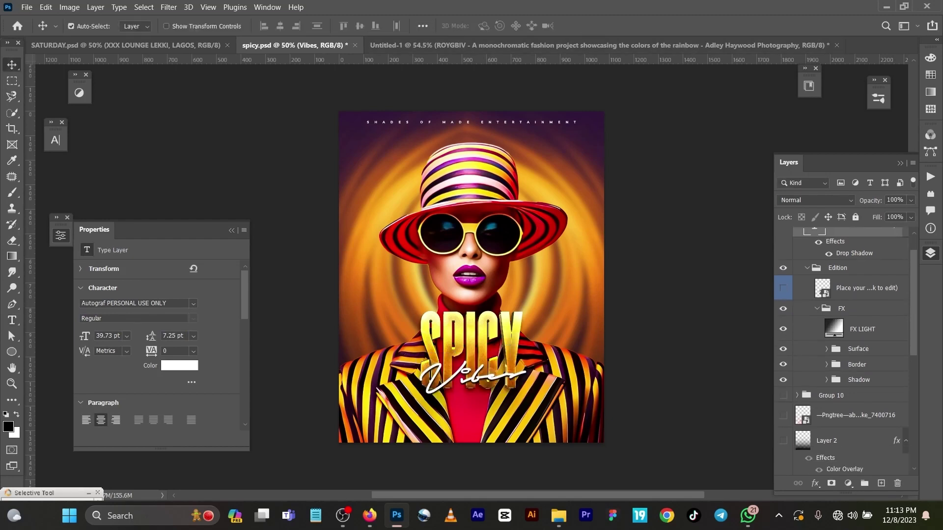
left_click(783, 395)
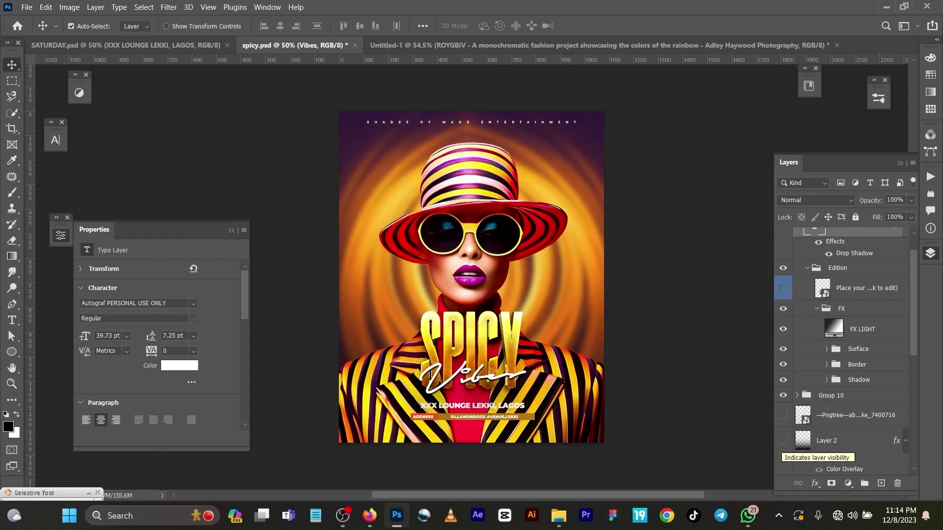
- Preview Layer 2's overlay, hide it again, and add a new empty layer
left_click(783, 440)
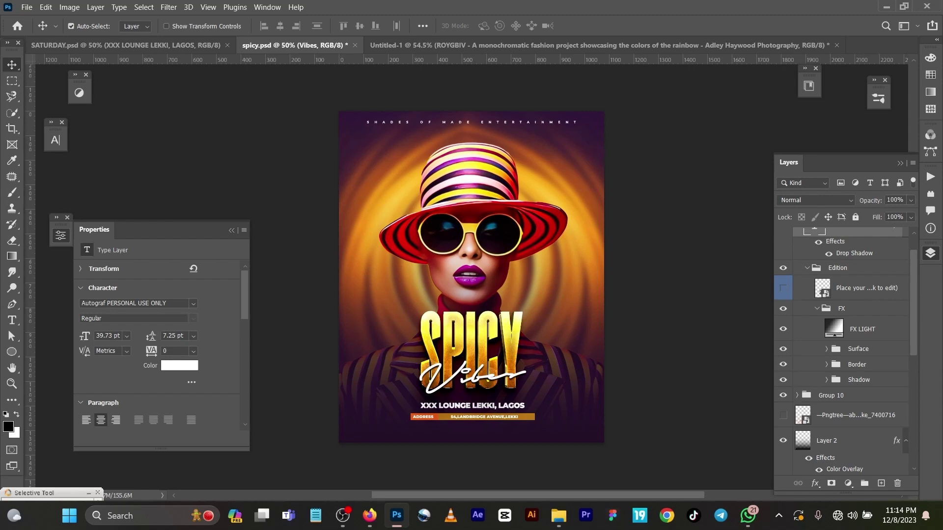
left_click(783, 440)
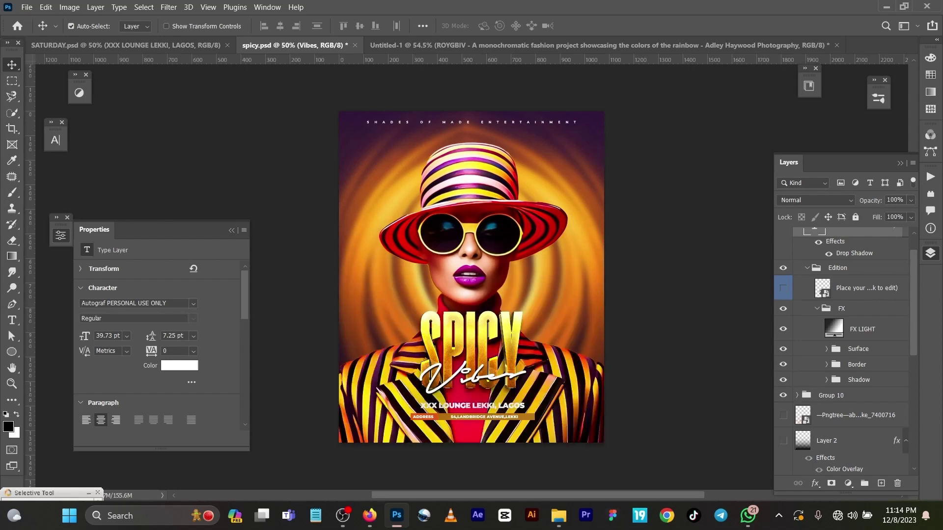
left_click(881, 483)
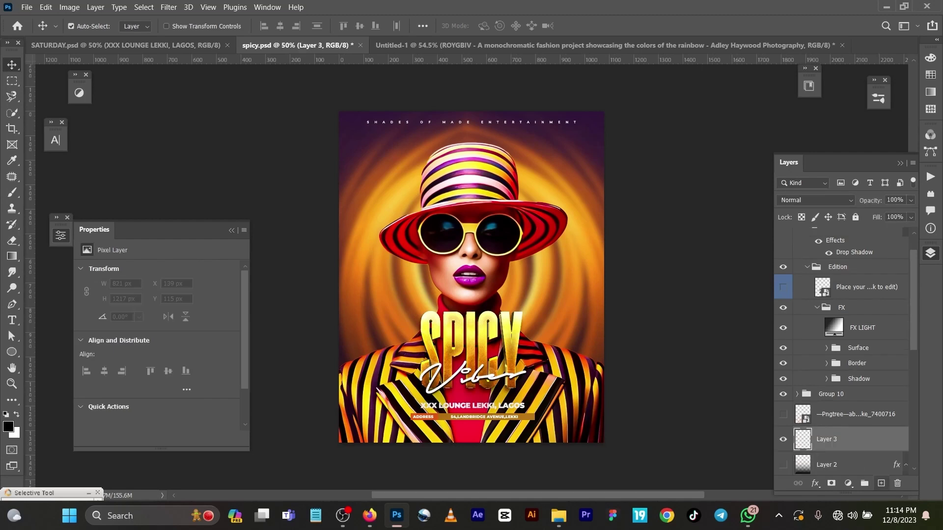
- Set the foreground colour to purple #70336f
left_click(8, 426)
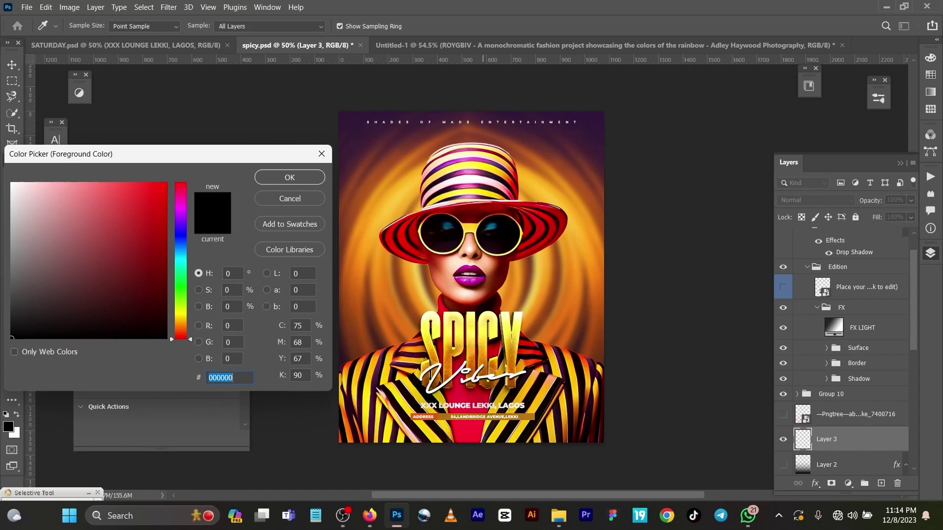
left_click(485, 279)
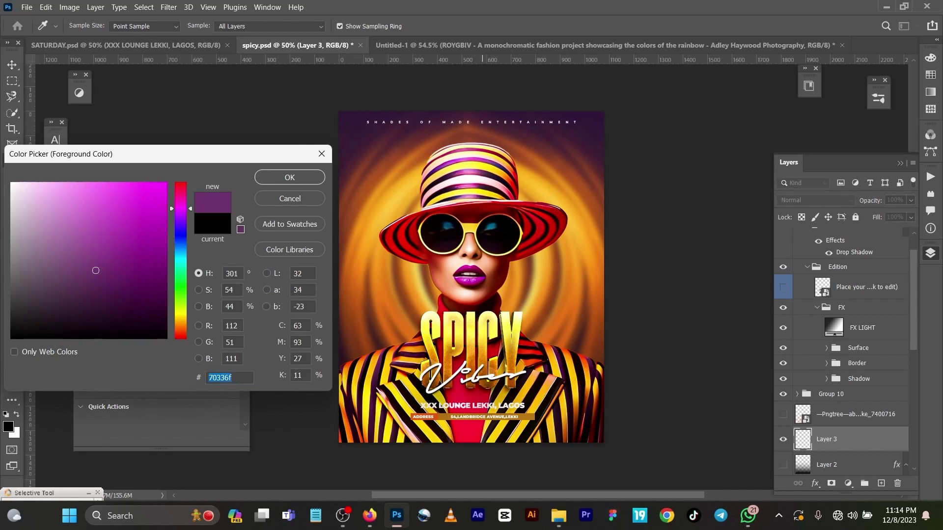
left_click(290, 178)
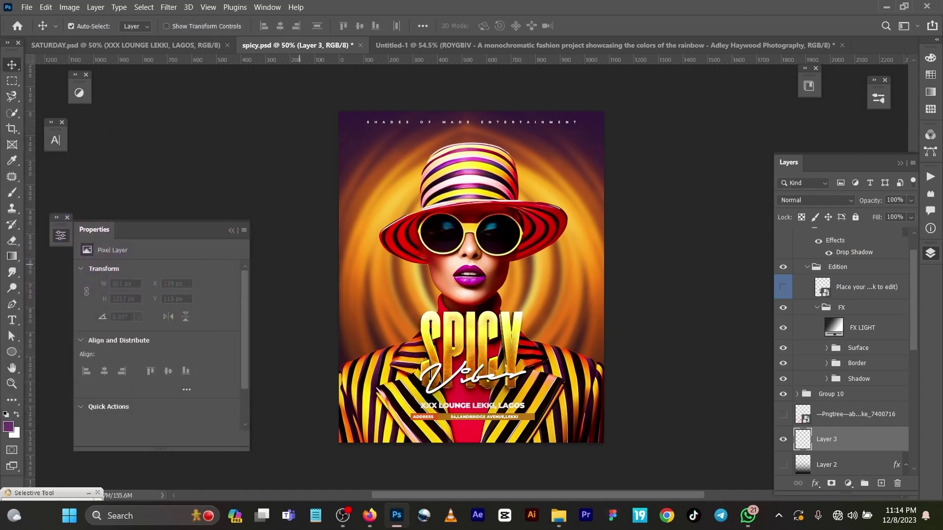
- Drag a purple gradient upward from the canvas bottom on Layer 3
key("g")
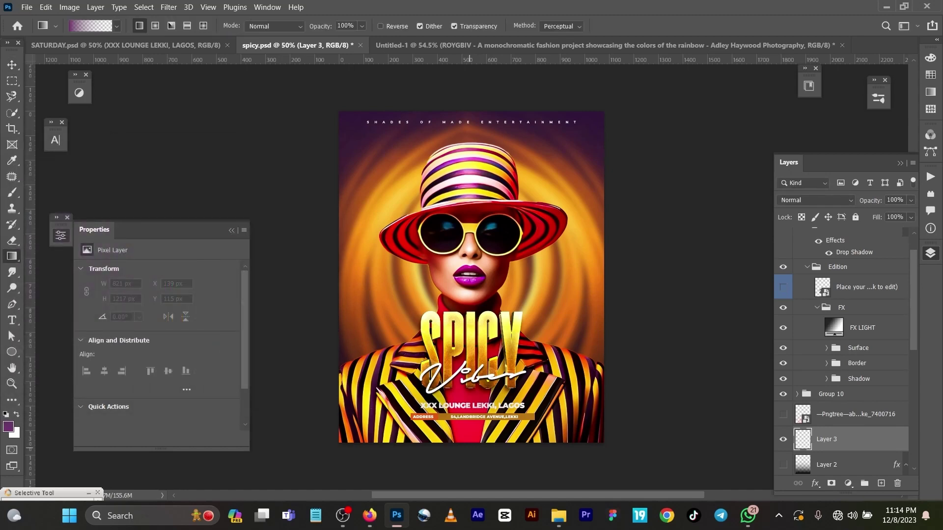
left_click_drag(469, 445, 473, 310)
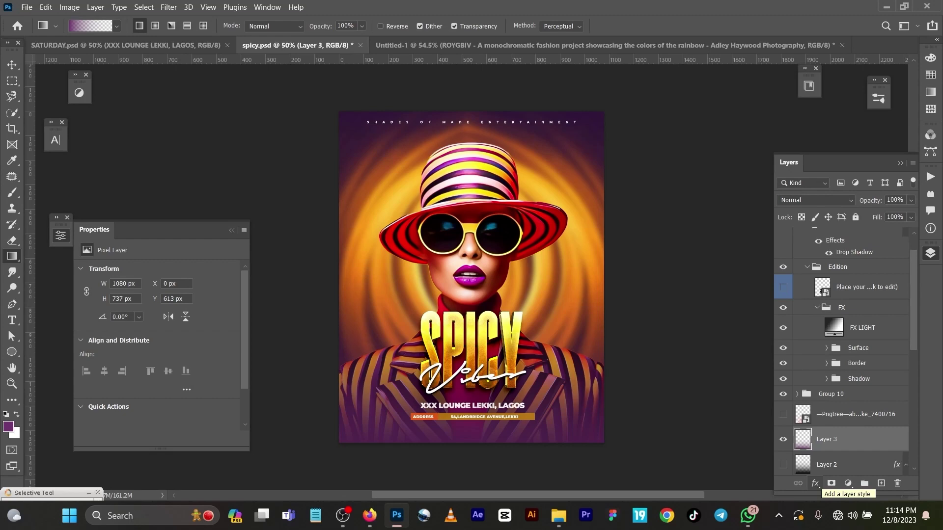
- Give the gradient layer a dark red #803626 Color Overlay style
left_click(816, 484)
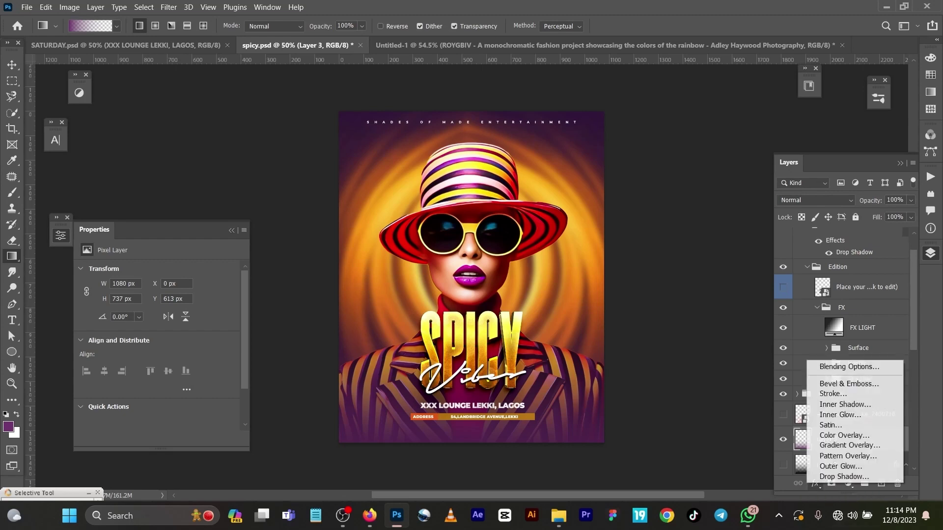
key("Up")
key("Up")
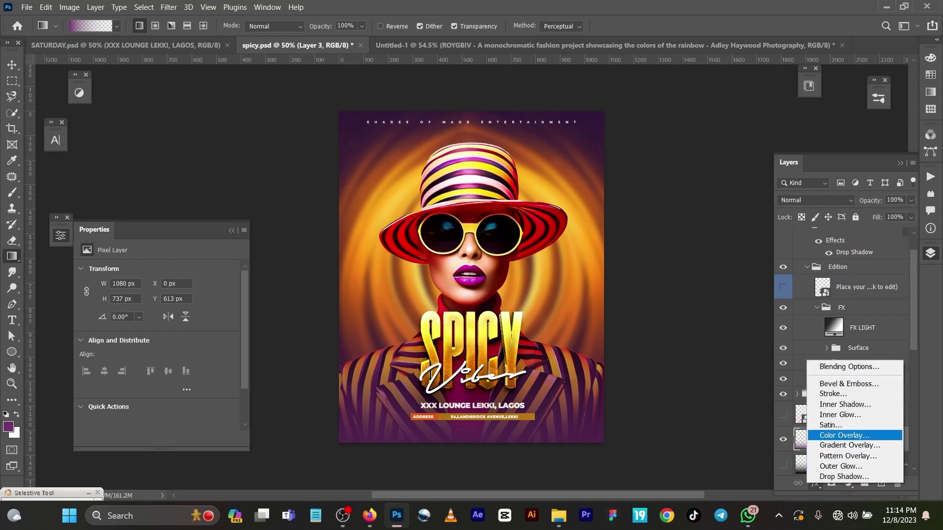
key("Return")
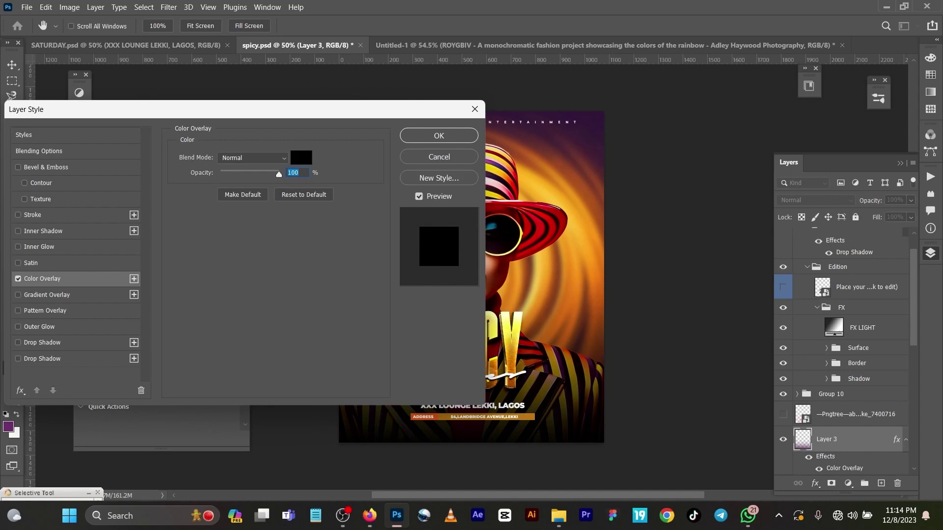
left_click(301, 157)
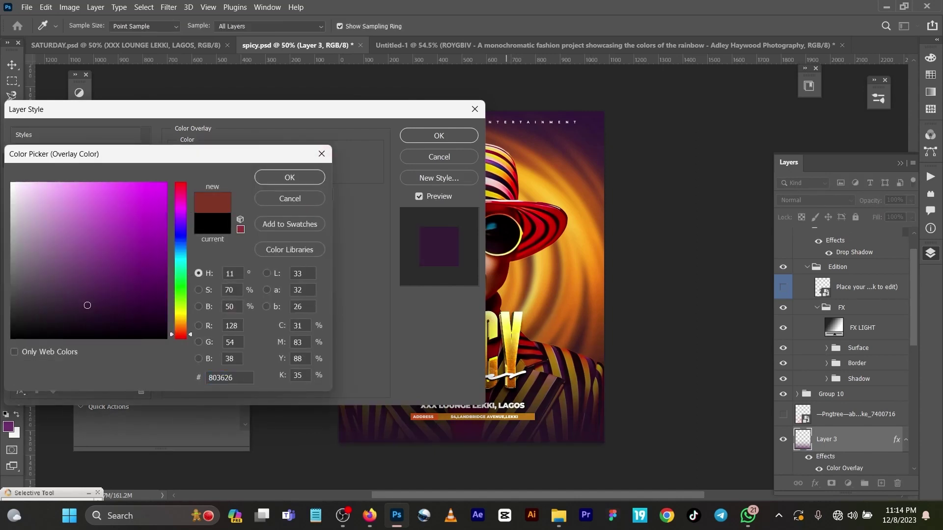
type("803626")
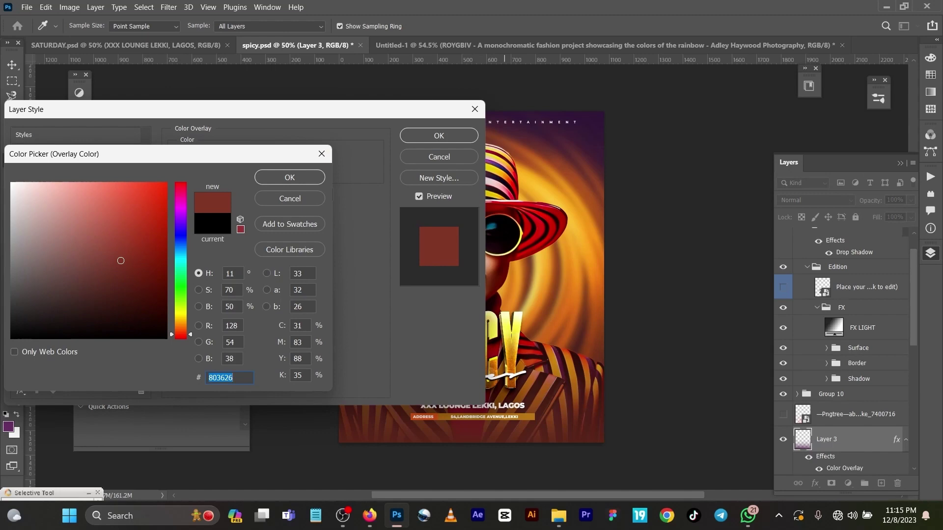
left_click(290, 176)
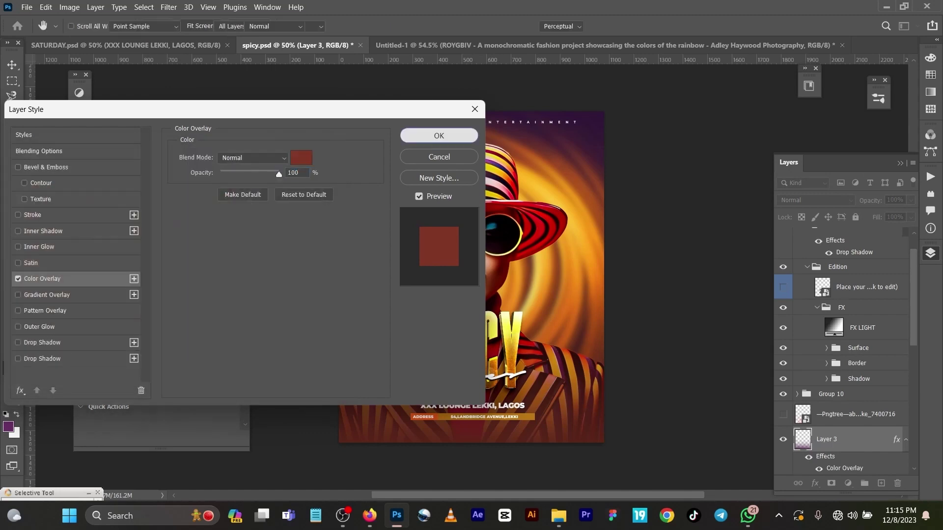
left_click(438, 136)
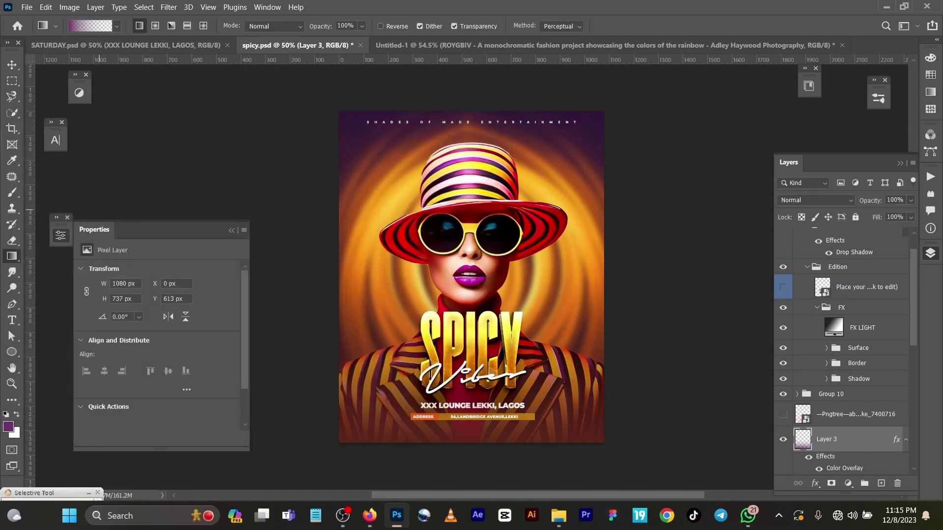
key("v")
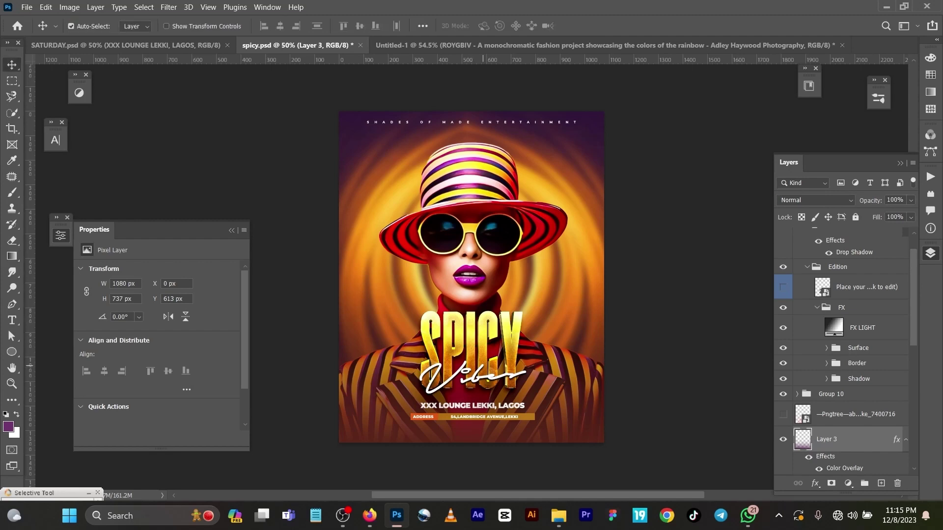